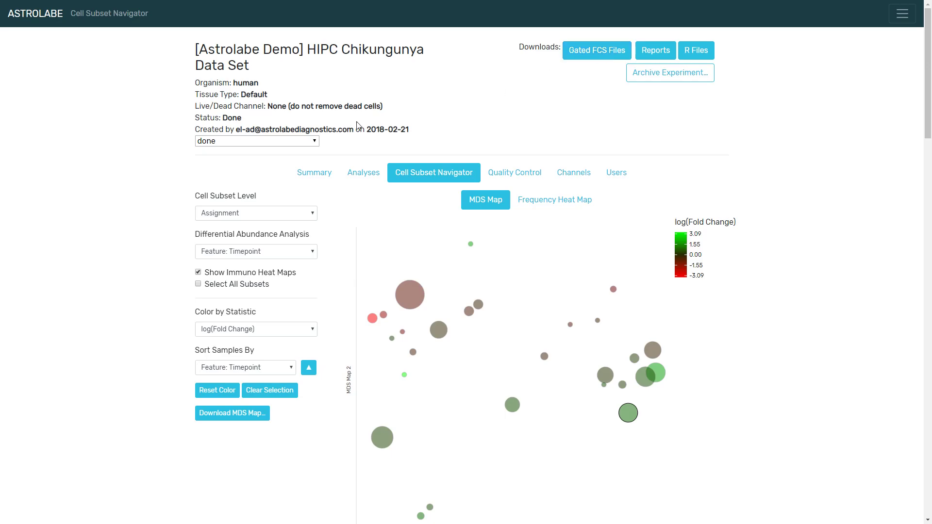
- Switch to File Explorer and examine the Acute and Conv patient FCS files in the fcs folder
{"action": "key", "text": "alt+Tab"}
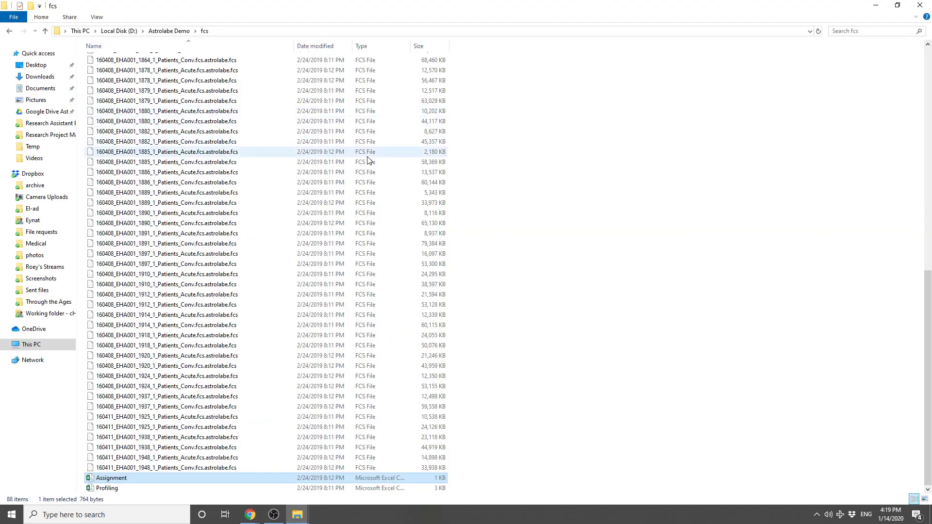
{"action": "scroll", "coordinate": [272, 204], "scroll_direction": "up", "scroll_amount": 15}
{"action": "left_click", "coordinate": [166, 60]}
{"action": "left_click", "coordinate": [175, 91]}
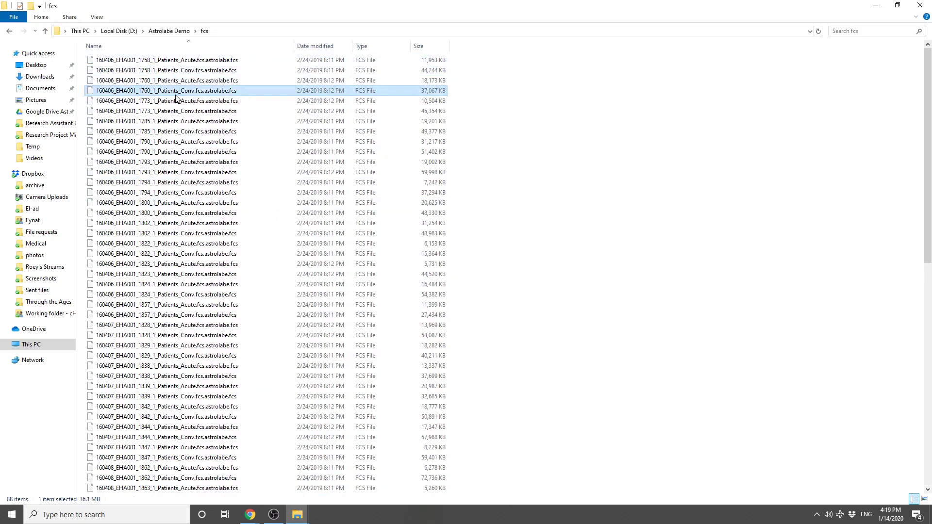
{"action": "left_click", "coordinate": [177, 111]}
{"action": "left_click", "coordinate": [178, 101]}
{"action": "left_click", "coordinate": [189, 80]}
{"action": "left_click", "coordinate": [216, 60]}
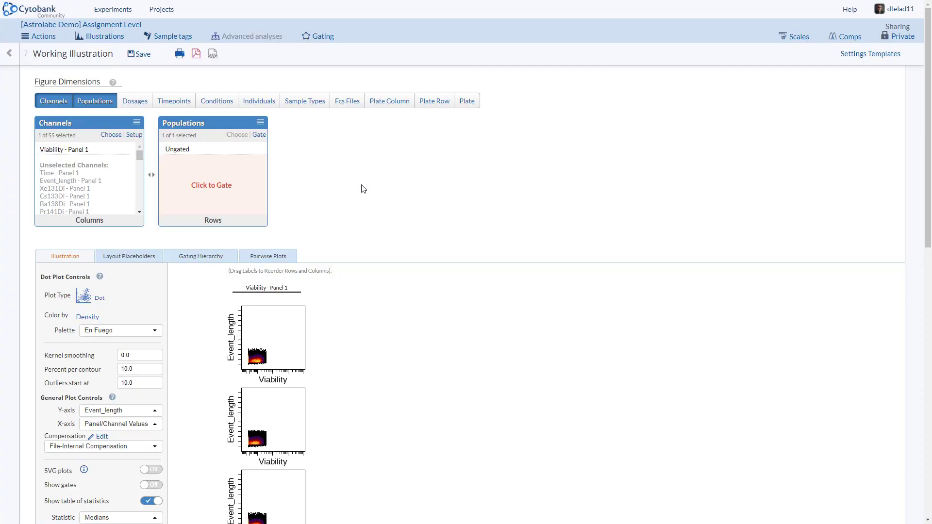
- Open the gating editor for the populations of the working illustration in Cytobank
{"action": "scroll", "coordinate": [360, 187], "scroll_direction": "down", "scroll_amount": 6}
{"action": "scroll", "coordinate": [360, 188], "scroll_direction": "up", "scroll_amount": 6}
{"action": "left_click", "coordinate": [259, 137]}
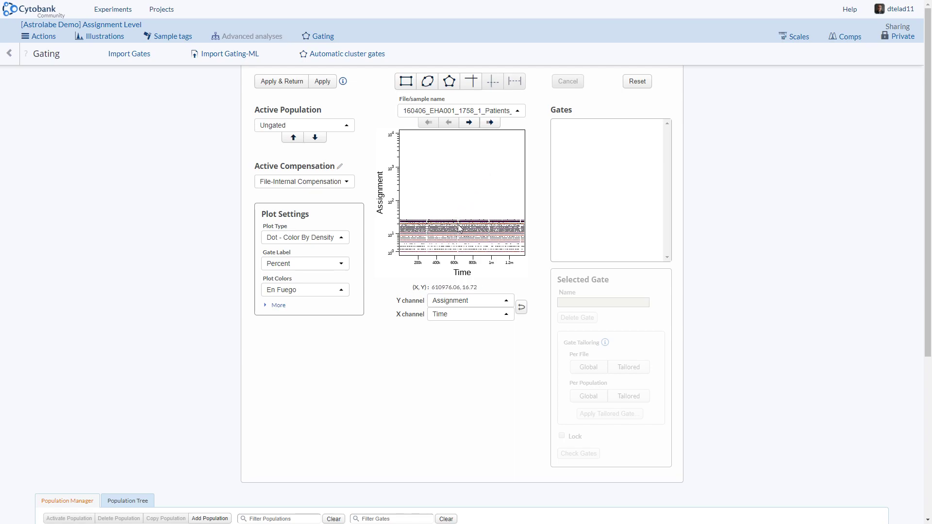
- Open the experiment scales and set the Assignment channel's scale type to Linear
{"action": "left_click", "coordinate": [799, 35]}
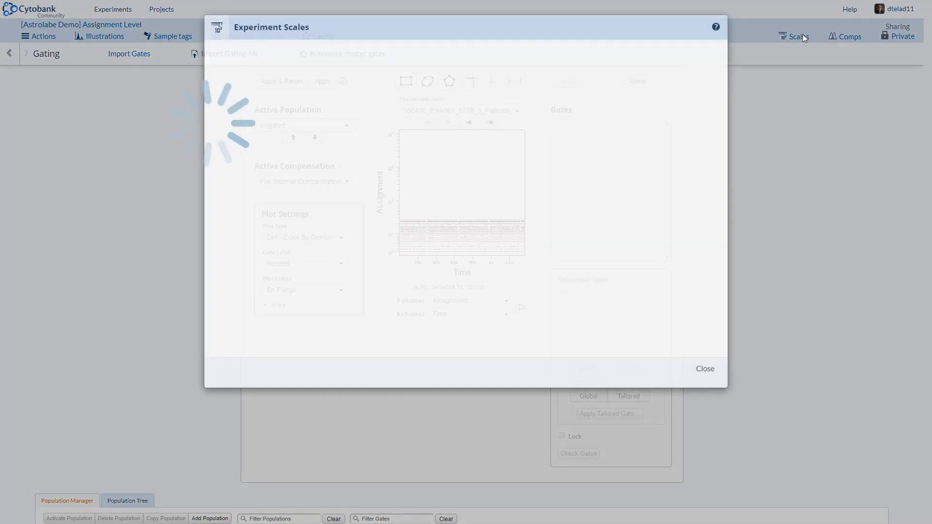
{"action": "scroll", "coordinate": [444, 192], "scroll_direction": "down", "scroll_amount": 15}
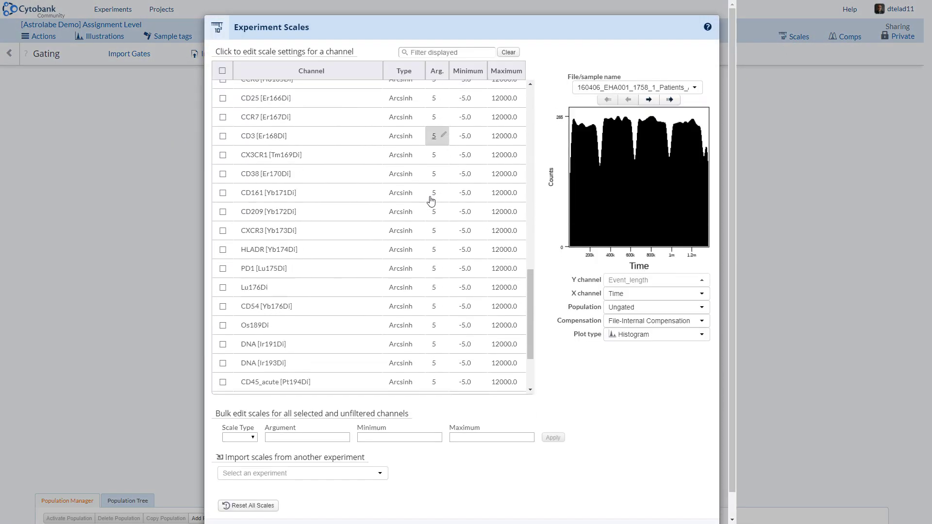
{"action": "left_click", "coordinate": [293, 371]}
{"action": "left_click", "coordinate": [406, 367]}
{"action": "left_click", "coordinate": [409, 367]}
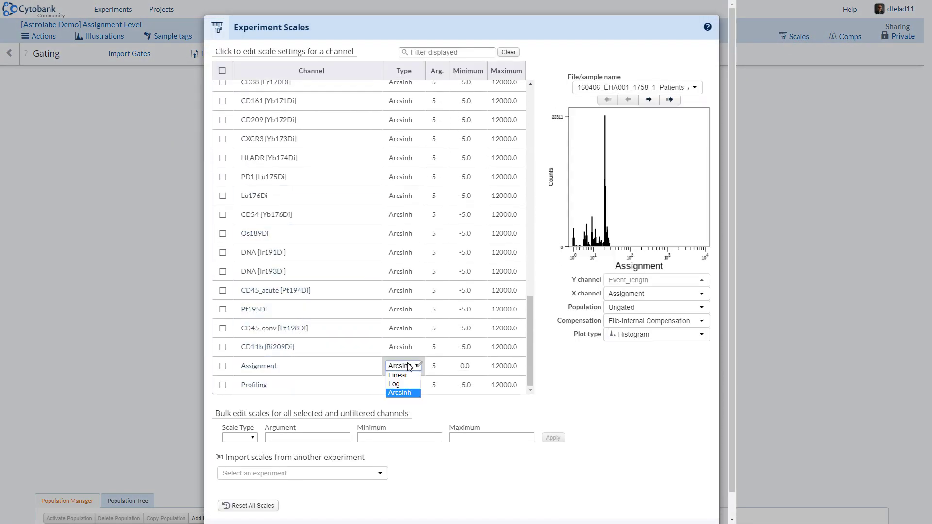
{"action": "left_click", "coordinate": [399, 375]}
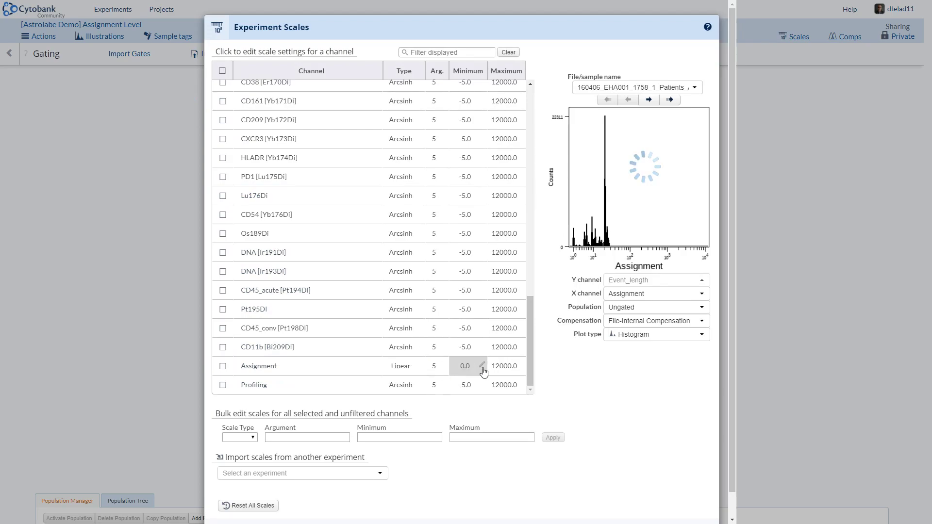
- Set the Assignment channel's maximum to 50 and close the experiment scales
{"action": "left_click", "coordinate": [500, 372]}
{"action": "type", "text": "50"}
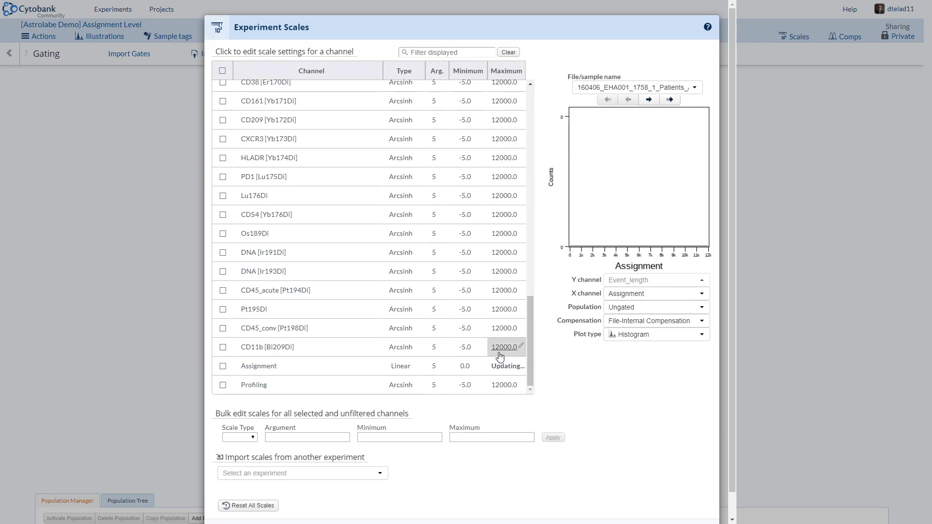
{"action": "key", "text": "Return"}
{"action": "scroll", "coordinate": [693, 393], "scroll_direction": "down", "scroll_amount": 1}
{"action": "left_click", "coordinate": [694, 505]}
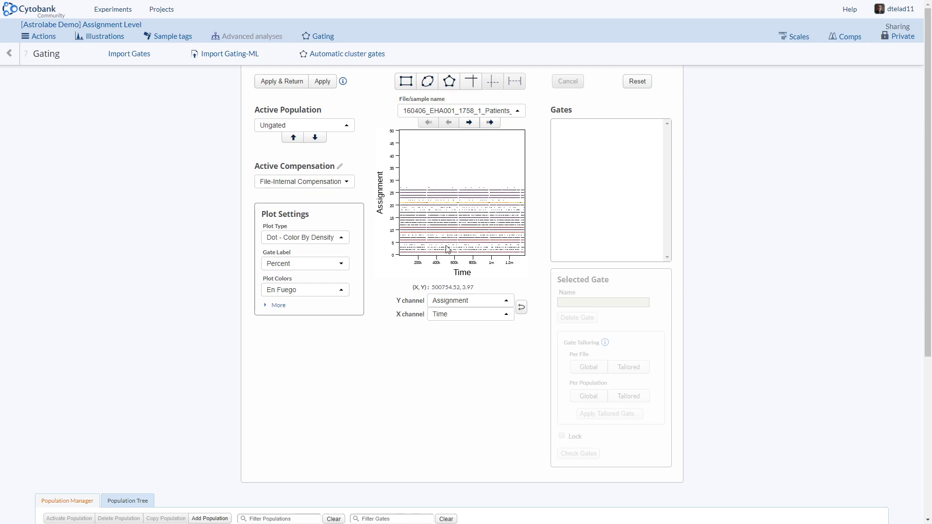
- Set the gating plot's X channel to CD3 [Er168Di]
{"action": "left_click", "coordinate": [454, 316]}
{"action": "type", "text": "cd3"}
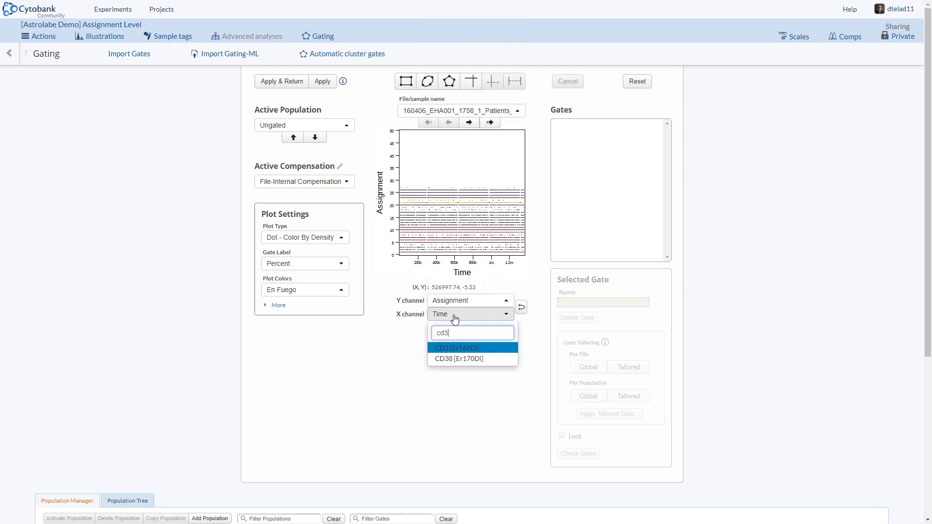
{"action": "left_click", "coordinate": [459, 348]}
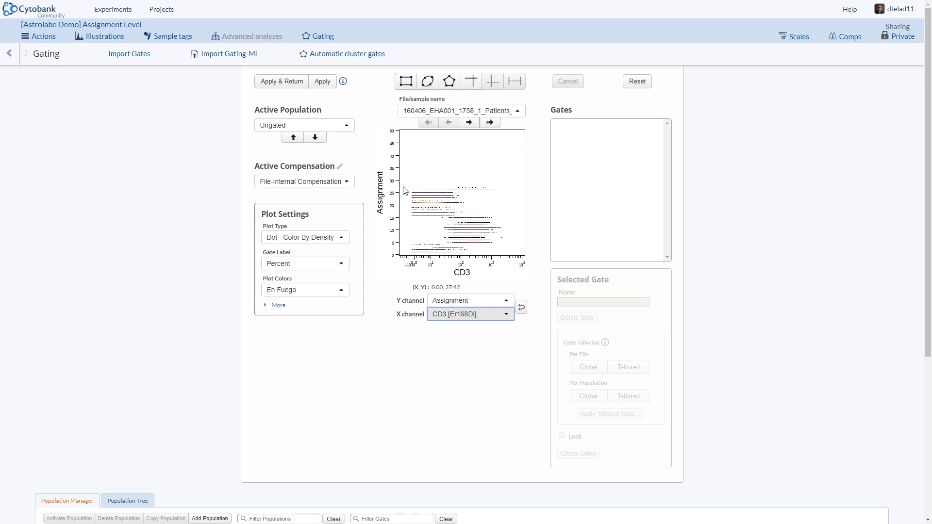
- Open the Assignment file from the fcs folder in Excel and examine which value belongs to each cell subset
{"action": "key", "text": "alt+Tab"}
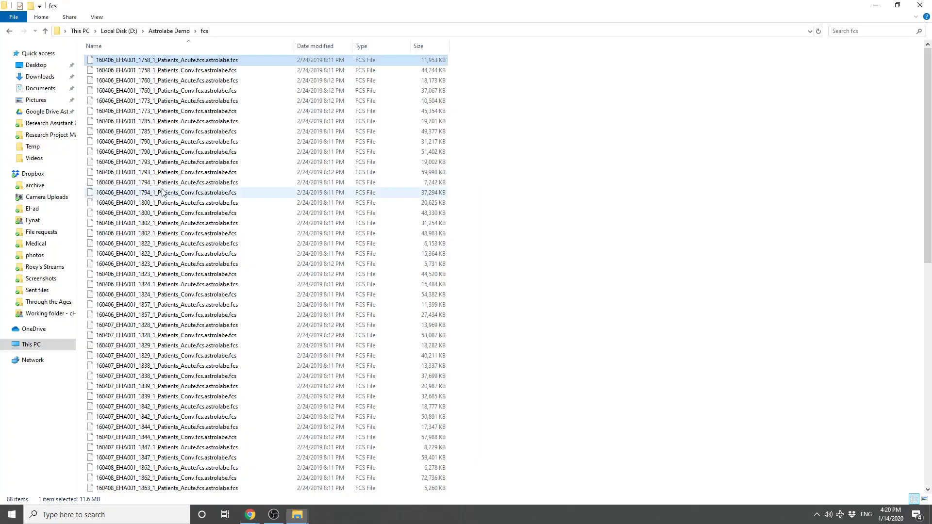
{"action": "scroll", "coordinate": [279, 186], "scroll_direction": "down", "scroll_amount": 15}
{"action": "left_click", "coordinate": [108, 479]}
{"action": "key", "text": "Return"}
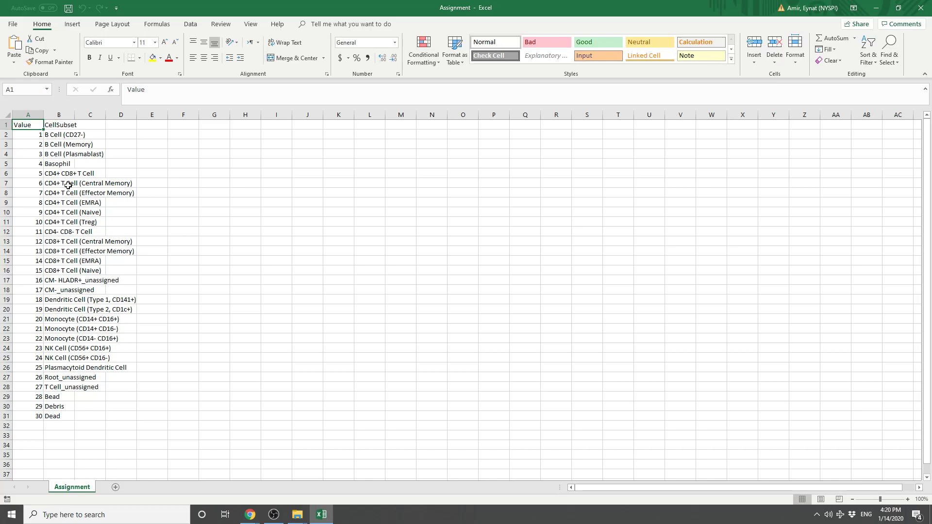
{"action": "left_click_drag", "start_coordinate": [38, 135], "coordinate": [35, 417]}
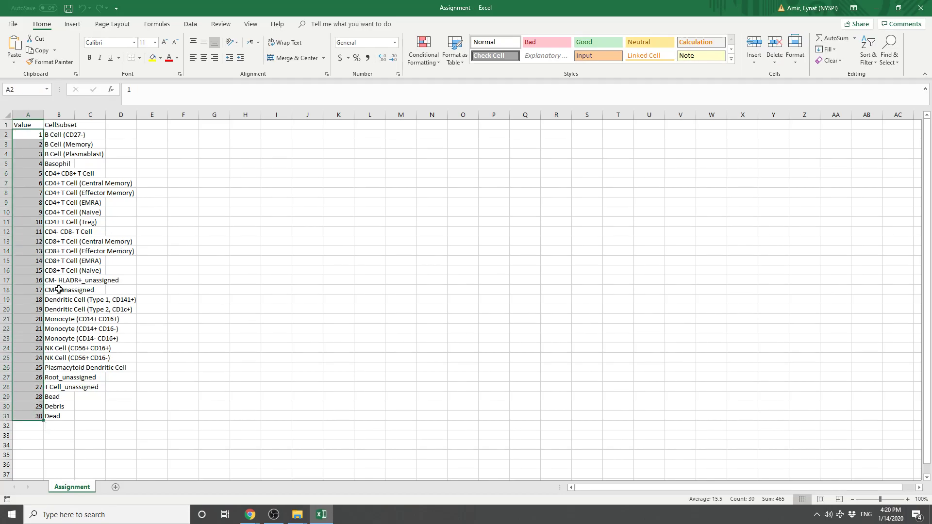
{"action": "left_click", "coordinate": [37, 126]}
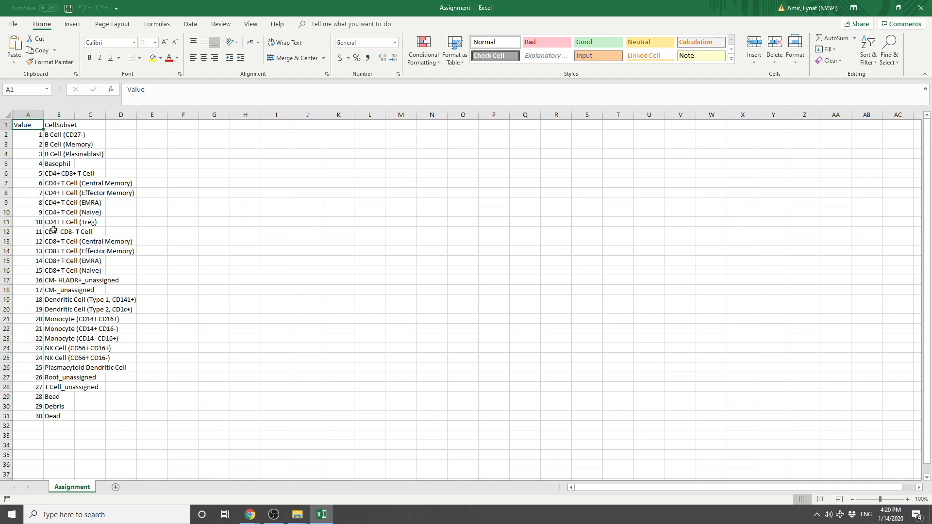
- Return to Cytobank and start automatic cluster gates with Assignment as the channel containing the cluster IDs
{"action": "mouse_move", "coordinate": [252, 519]}
{"action": "left_click", "coordinate": [310, 477]}
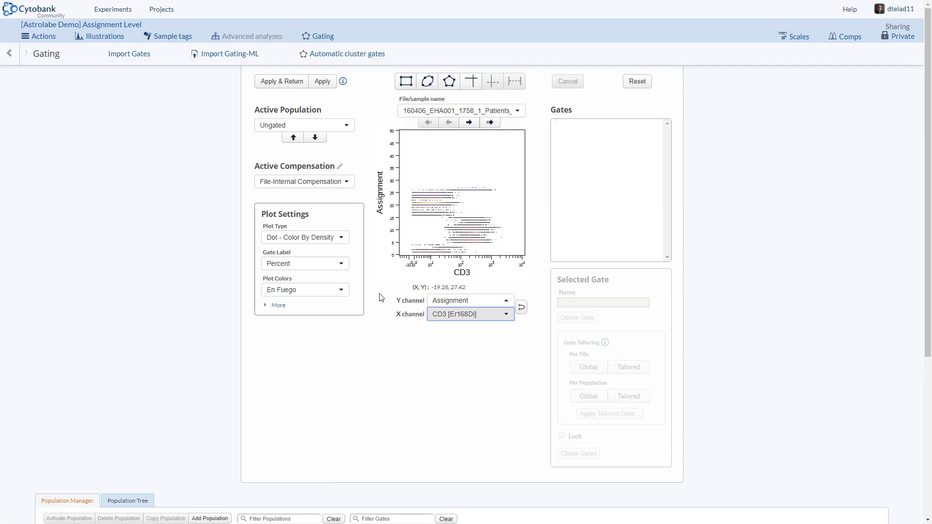
{"action": "left_click", "coordinate": [346, 56]}
{"action": "left_click", "coordinate": [356, 69]}
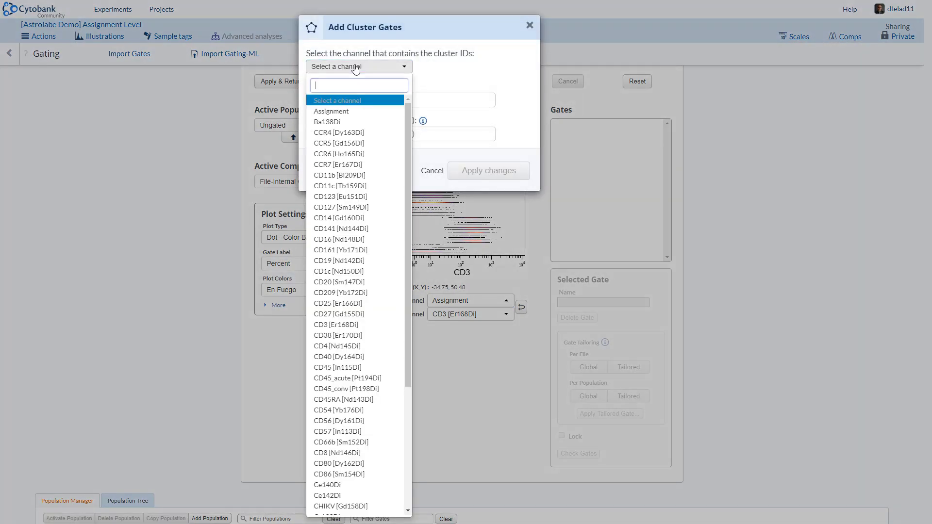
{"action": "left_click", "coordinate": [353, 113]}
- Try to create cluster gates for the values 1:30 without entering a gate name prefix
{"action": "left_click", "coordinate": [348, 100]}
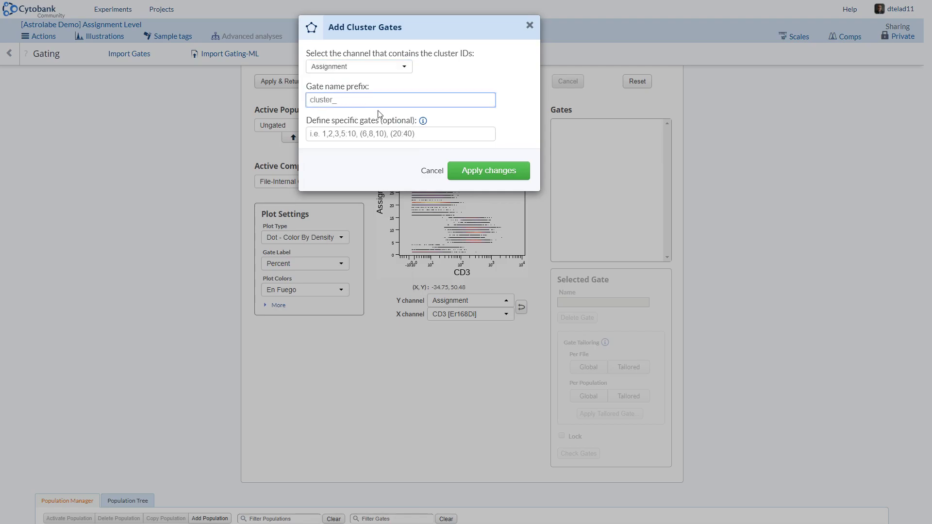
{"action": "left_click", "coordinate": [373, 134]}
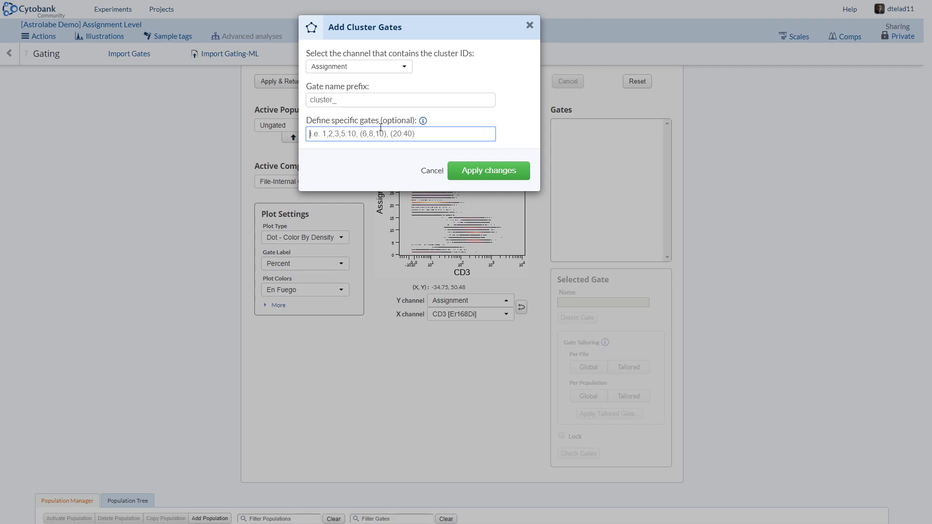
{"action": "type", "text": "1:30"}
{"action": "left_click", "coordinate": [488, 171]}
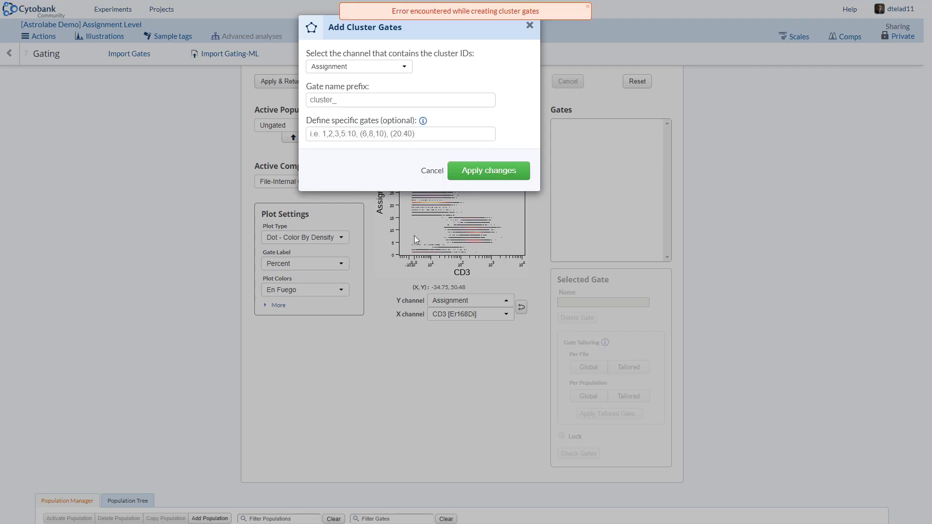
- Create the cluster gates with the name prefix cluster_ and the specific gates 1:30
{"action": "left_click", "coordinate": [394, 105]}
{"action": "type", "text": "cluster"}
{"action": "left_click", "coordinate": [428, 129]}
{"action": "type", "text": "1:30"}
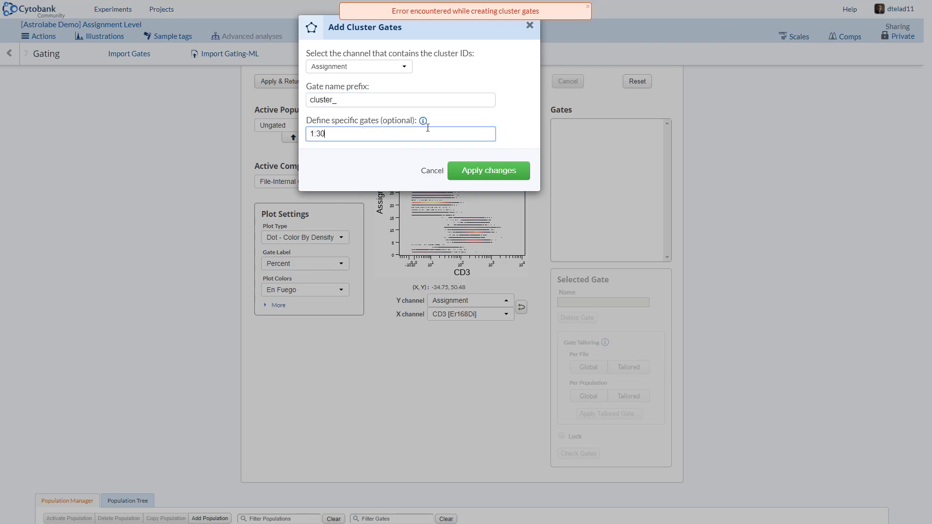
{"action": "left_click", "coordinate": [479, 171]}
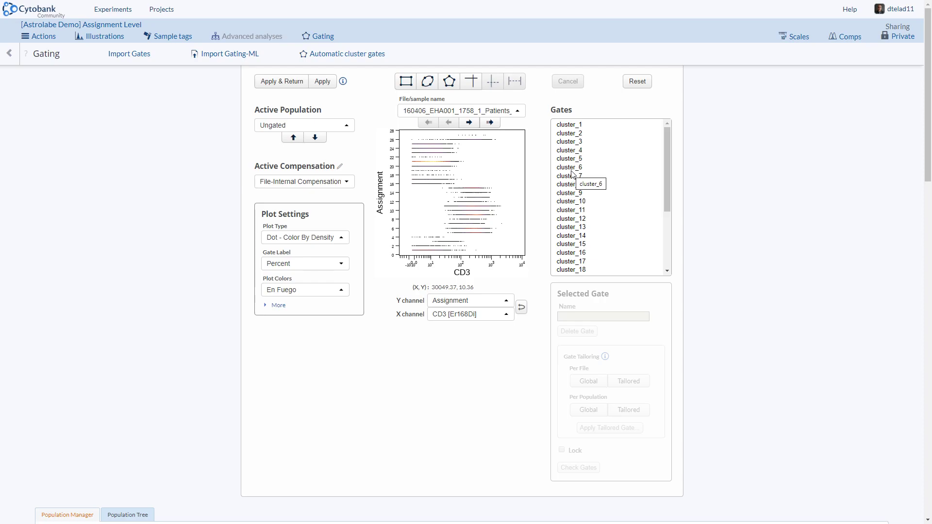
- Rename the cluster_10 population to CD4+ T Cell (Treg), copying the name from the Assignment spreadsheet
{"action": "scroll", "coordinate": [595, 153], "scroll_direction": "down", "scroll_amount": 3}
{"action": "scroll", "coordinate": [606, 190], "scroll_direction": "up", "scroll_amount": 3}
{"action": "scroll", "coordinate": [99, 272], "scroll_direction": "down", "scroll_amount": 8}
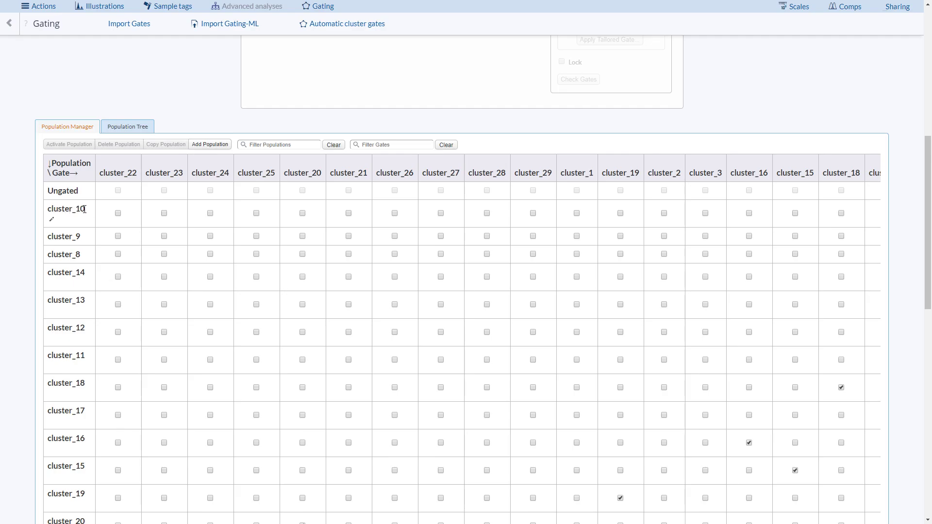
{"action": "key", "text": "alt+Tab"}
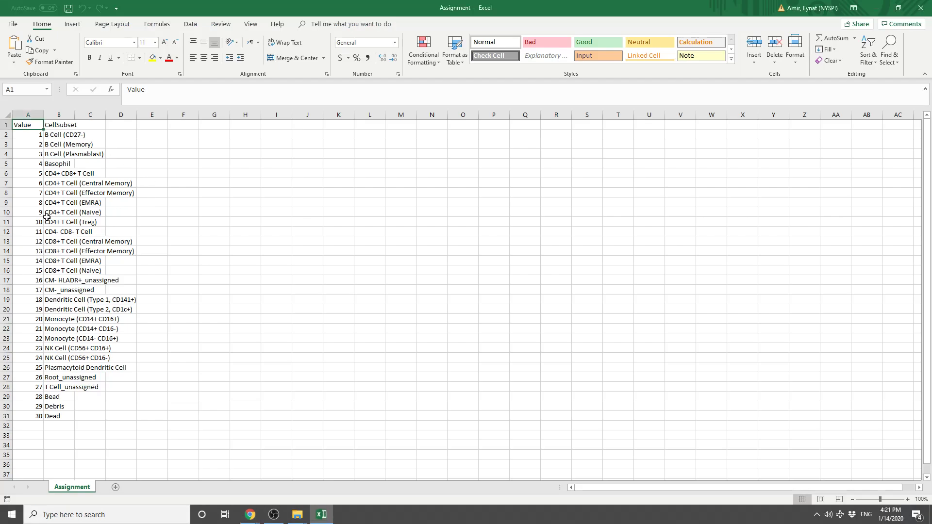
{"action": "left_click", "coordinate": [61, 221]}
{"action": "key", "text": "ctrl+c"}
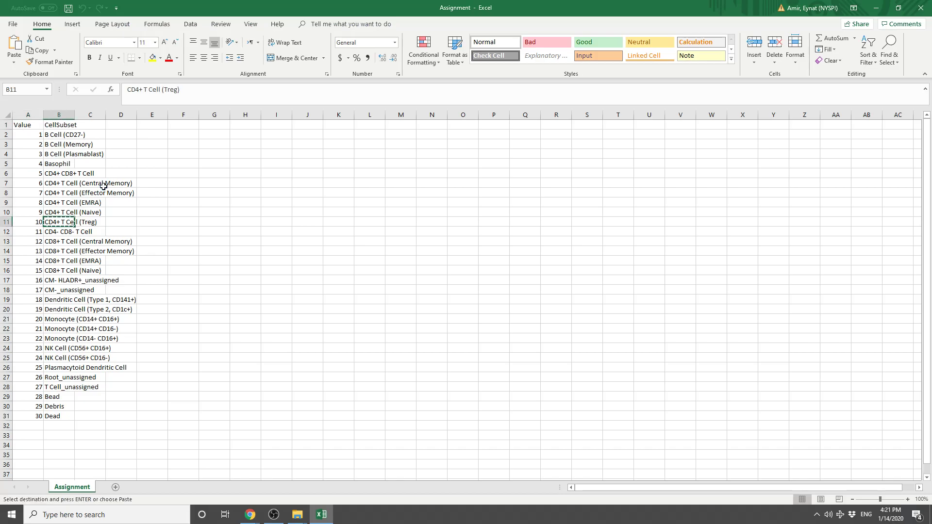
{"action": "key", "text": "alt+Tab"}
{"action": "left_click", "coordinate": [51, 219]}
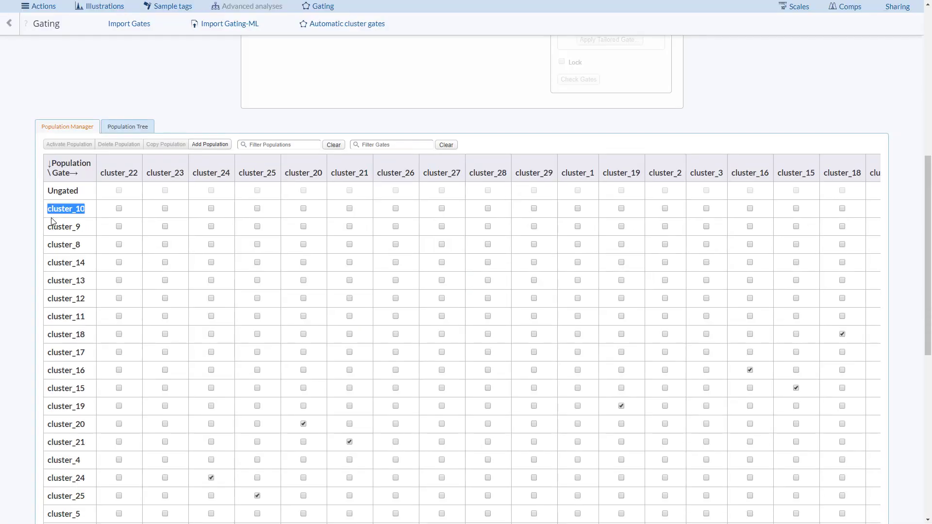
{"action": "key", "text": "ctrl+v"}
- Rename the cluster_9 population to CD4+ T Cell (Naive), copying the name from the Assignment spreadsheet
{"action": "key", "text": "alt+Tab"}
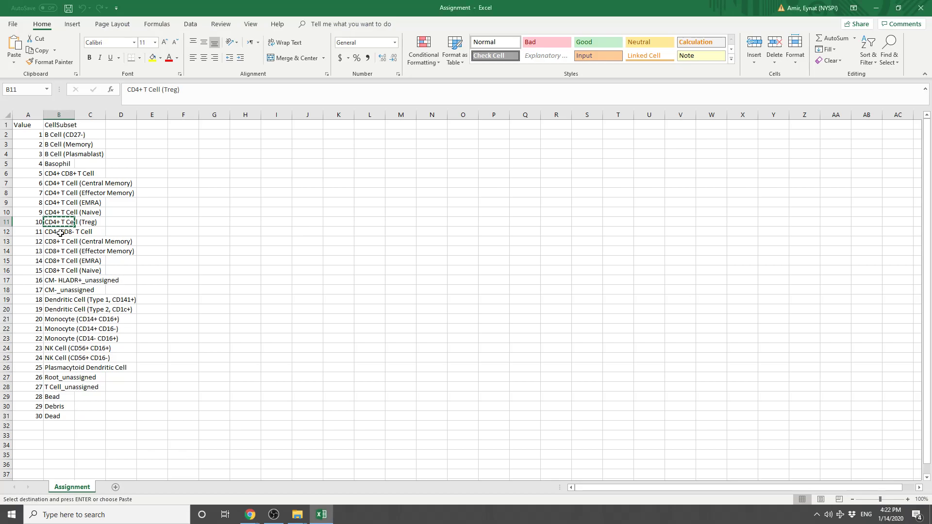
{"action": "left_click", "coordinate": [68, 212]}
{"action": "key", "text": "ctrl+c"}
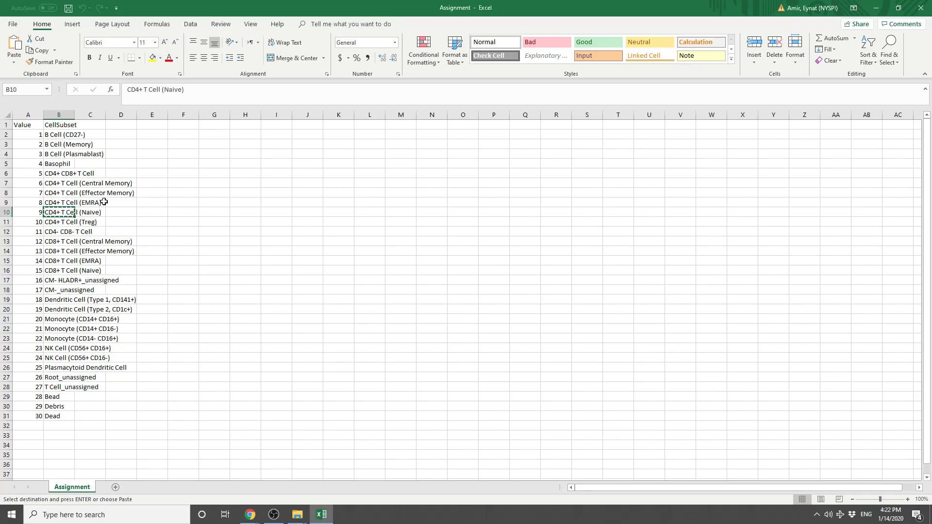
{"action": "key", "text": "alt+Tab"}
{"action": "left_click", "coordinate": [87, 261]}
{"action": "key", "text": "ctrl+v"}
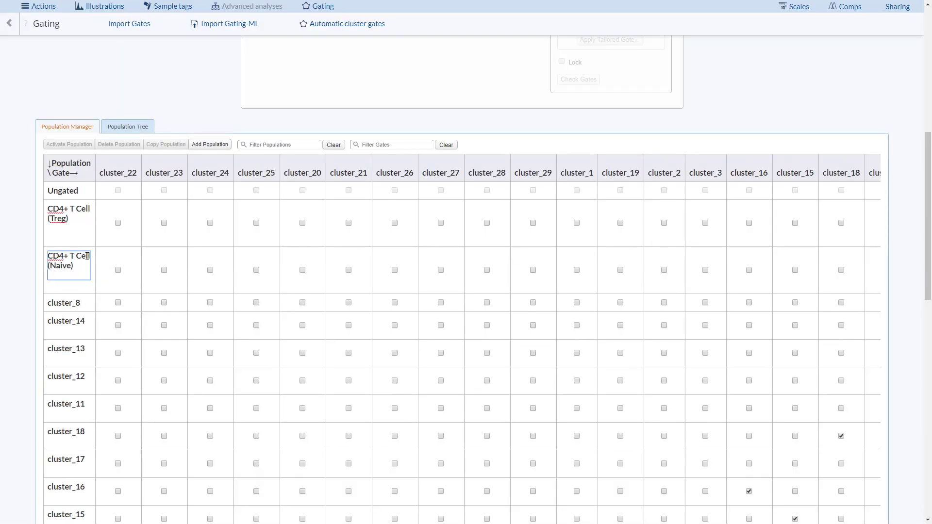
- Rename the cluster_8 population to CD4+ T Cell (EMRA), copying the name from the Assignment spreadsheet
{"action": "key", "text": "alt+Tab"}
{"action": "left_click", "coordinate": [69, 203]}
{"action": "key", "text": "ctrl+c"}
{"action": "key", "text": "alt+Tab"}
{"action": "left_click", "coordinate": [88, 303]}
{"action": "key", "text": "ctrl+v"}
{"action": "key", "text": "Return"}
- Review the renamed populations, the remaining clusters in the population table and the list of cluster gates
{"action": "scroll", "coordinate": [125, 201], "scroll_direction": "down", "scroll_amount": 3}
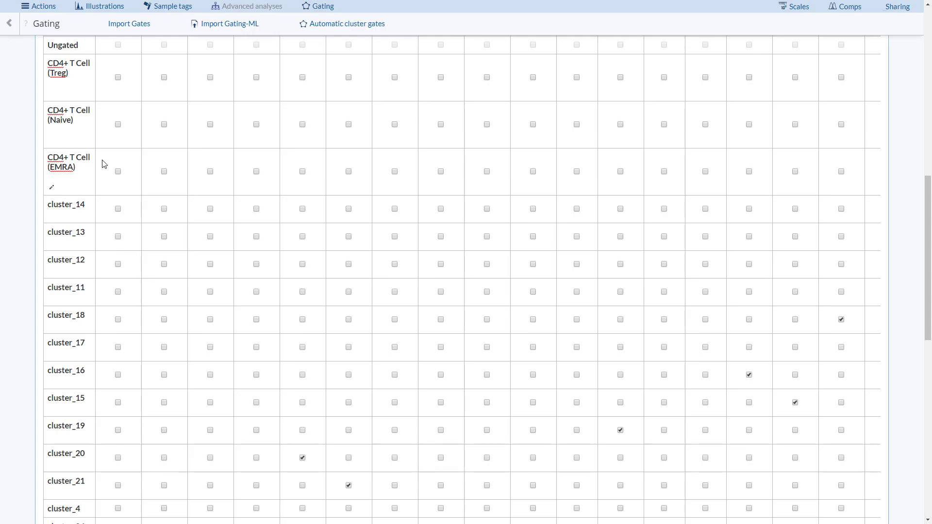
{"action": "scroll", "coordinate": [77, 391], "scroll_direction": "down", "scroll_amount": 5}
{"action": "scroll", "coordinate": [76, 404], "scroll_direction": "up", "scroll_amount": 7}
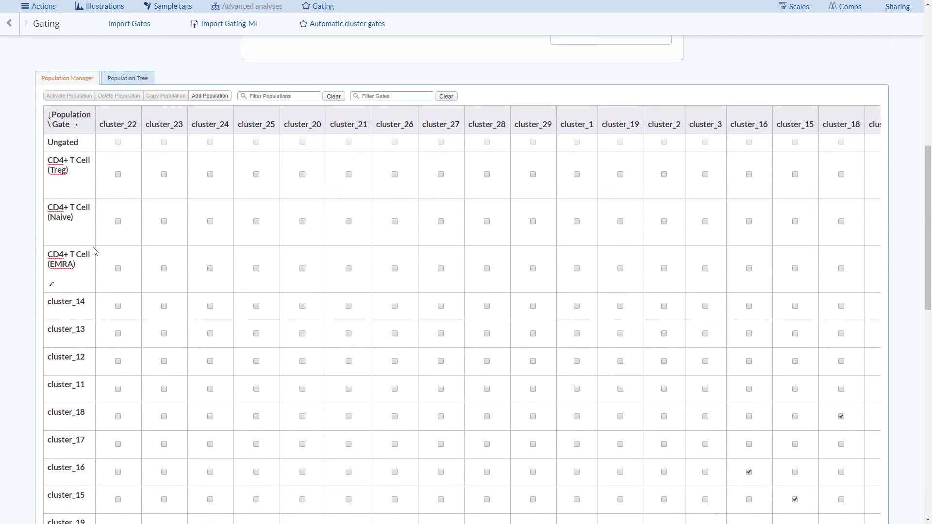
{"action": "scroll", "coordinate": [94, 250], "scroll_direction": "up", "scroll_amount": 4}
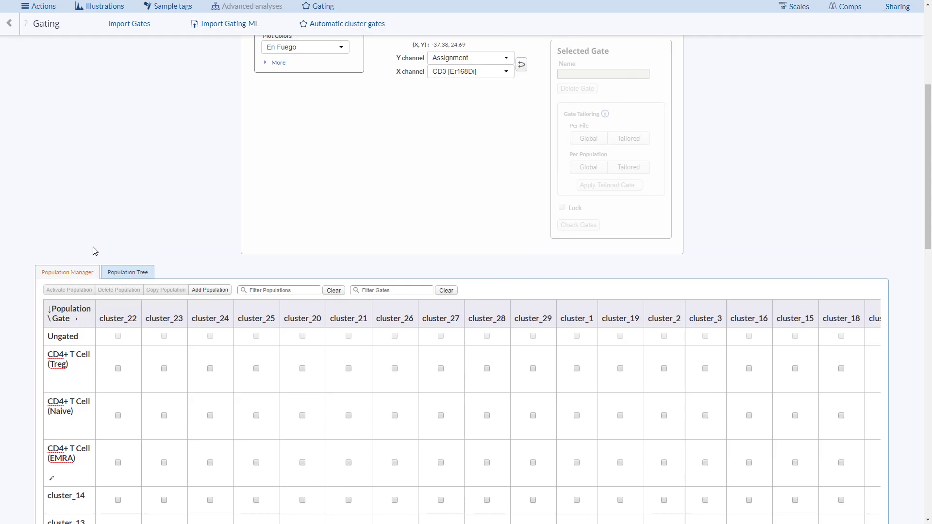
{"action": "scroll", "coordinate": [95, 250], "scroll_direction": "up", "scroll_amount": 5}
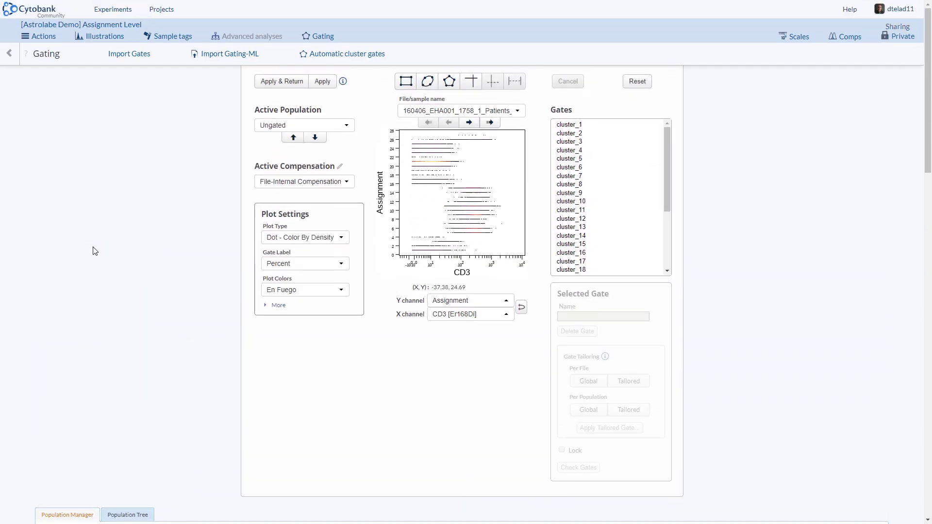
{"action": "scroll", "coordinate": [166, 271], "scroll_direction": "down", "scroll_amount": 5}
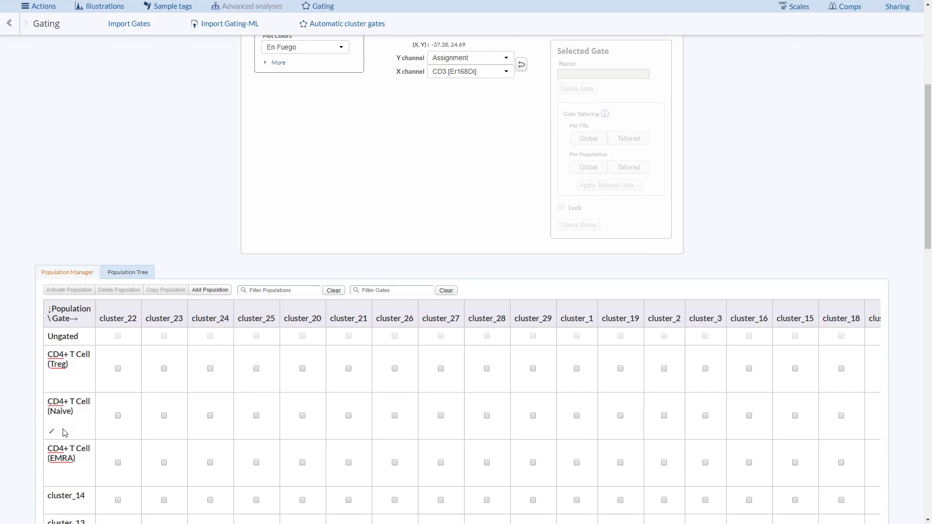
{"action": "scroll", "coordinate": [120, 252], "scroll_direction": "down", "scroll_amount": 3}
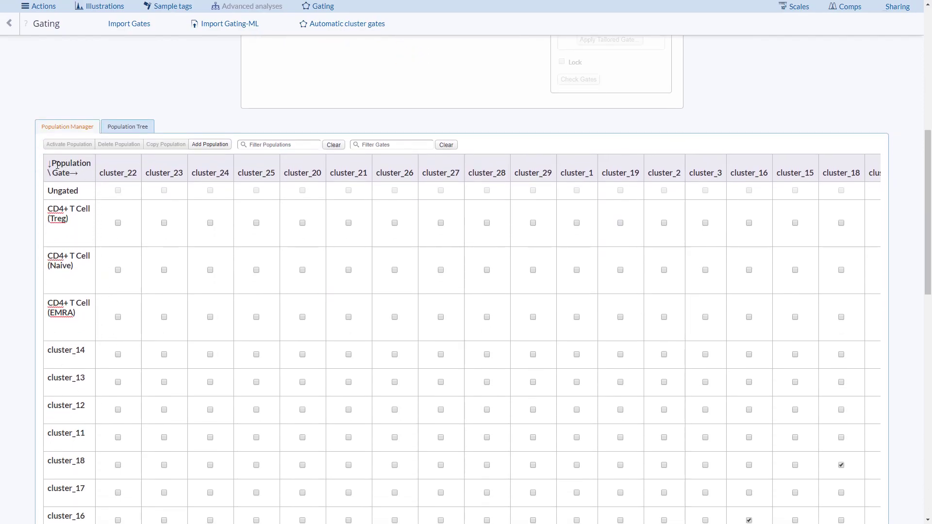
{"action": "scroll", "coordinate": [93, 220], "scroll_direction": "up", "scroll_amount": 8}
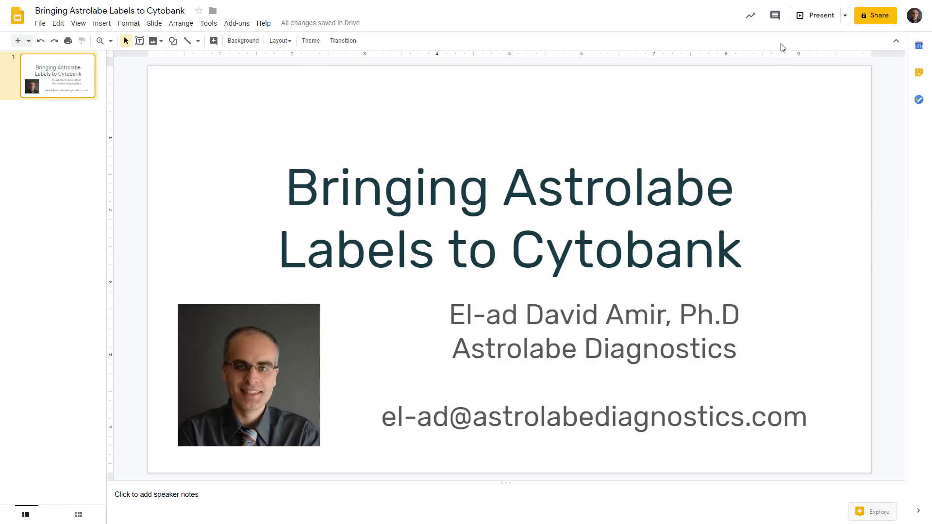
- Present the Bringing Astrolabe Labels to Cytobank title slide full screen in Google Slides
{"action": "left_click", "coordinate": [814, 14]}
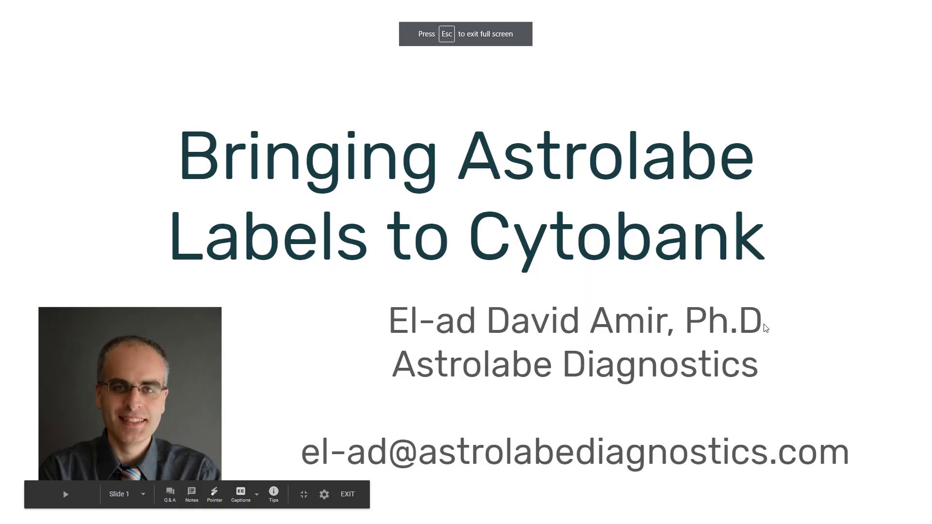